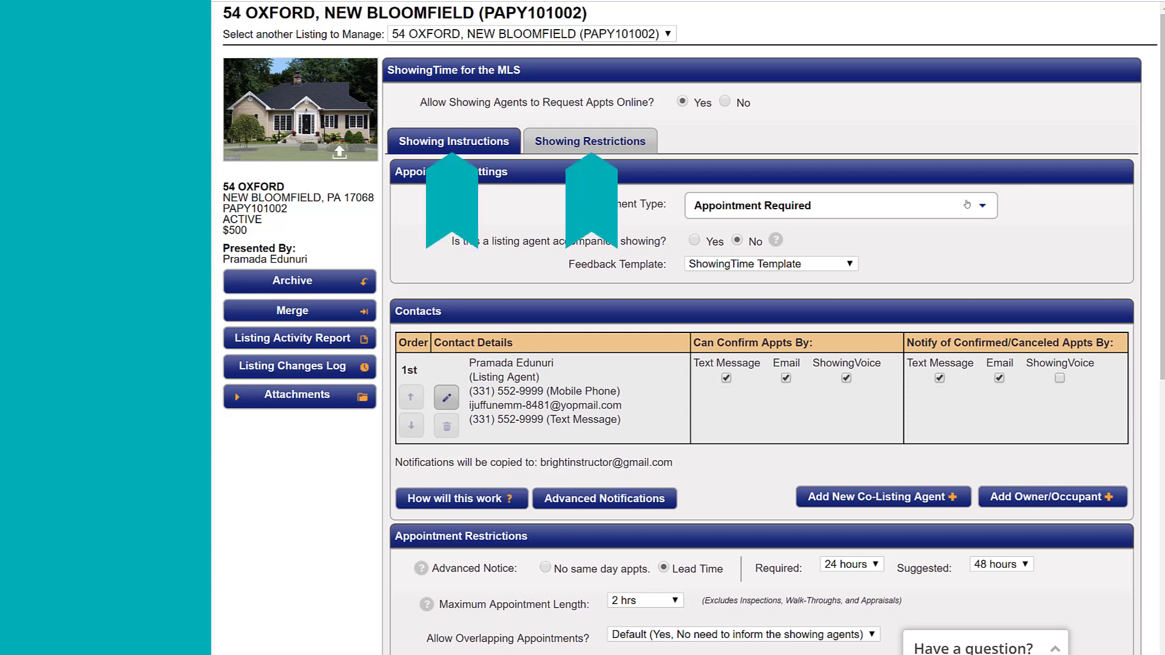
- Keep Appointment Required as the appointment type and set the feedback template to Auto Publish Feedback Form
click(966, 205)
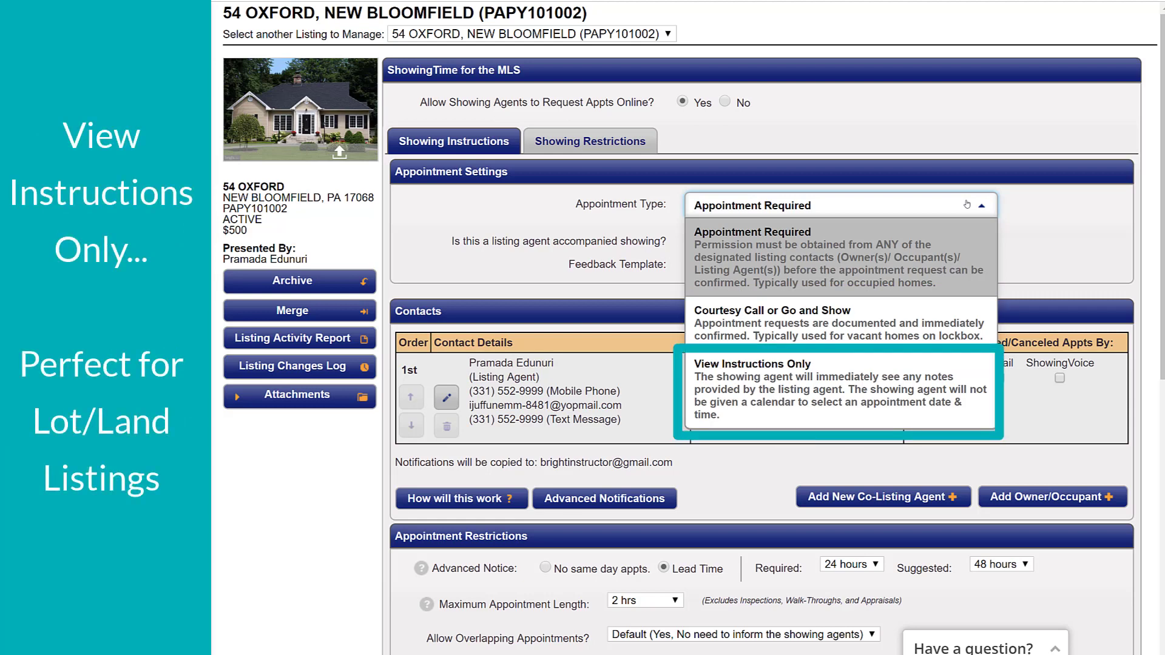
click(967, 205)
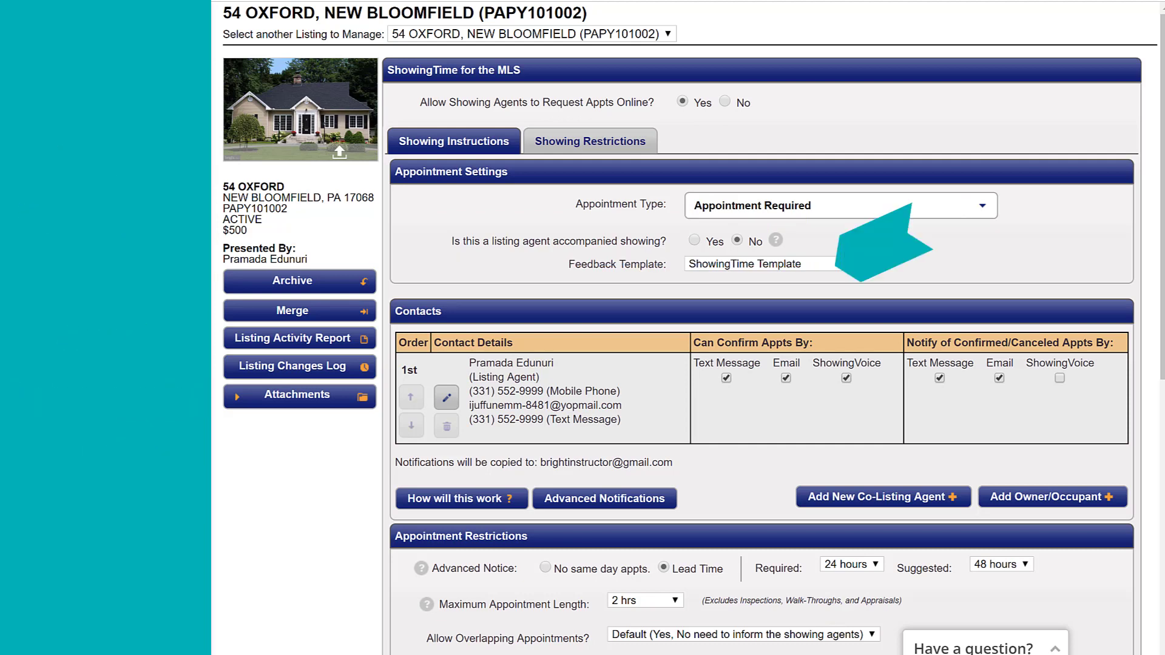
click(784, 265)
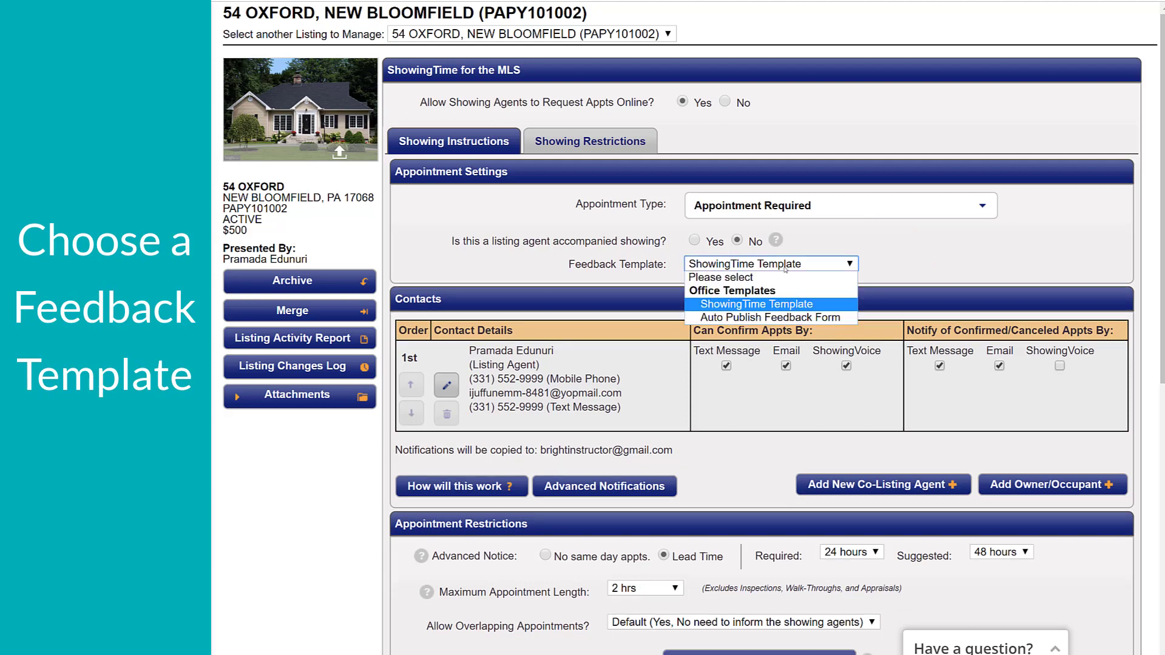
click(782, 318)
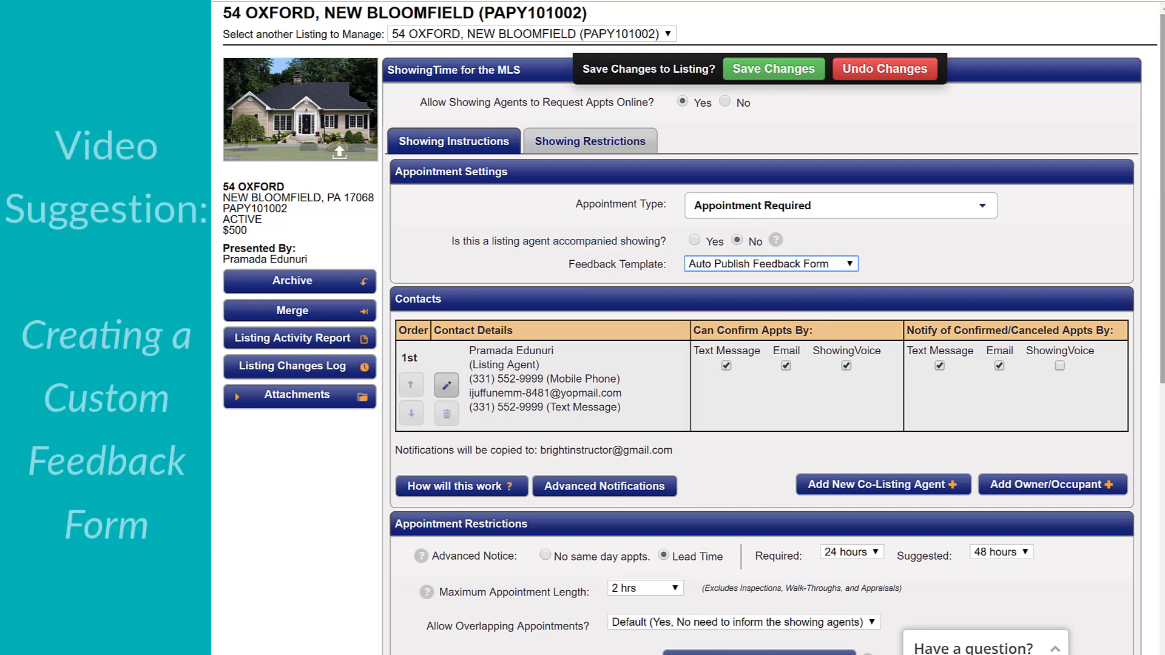
- Search My Office for agents matching "a" and add the chosen agent to the listing as a co-listing agent
drag(1162, 264, 1162, 340)
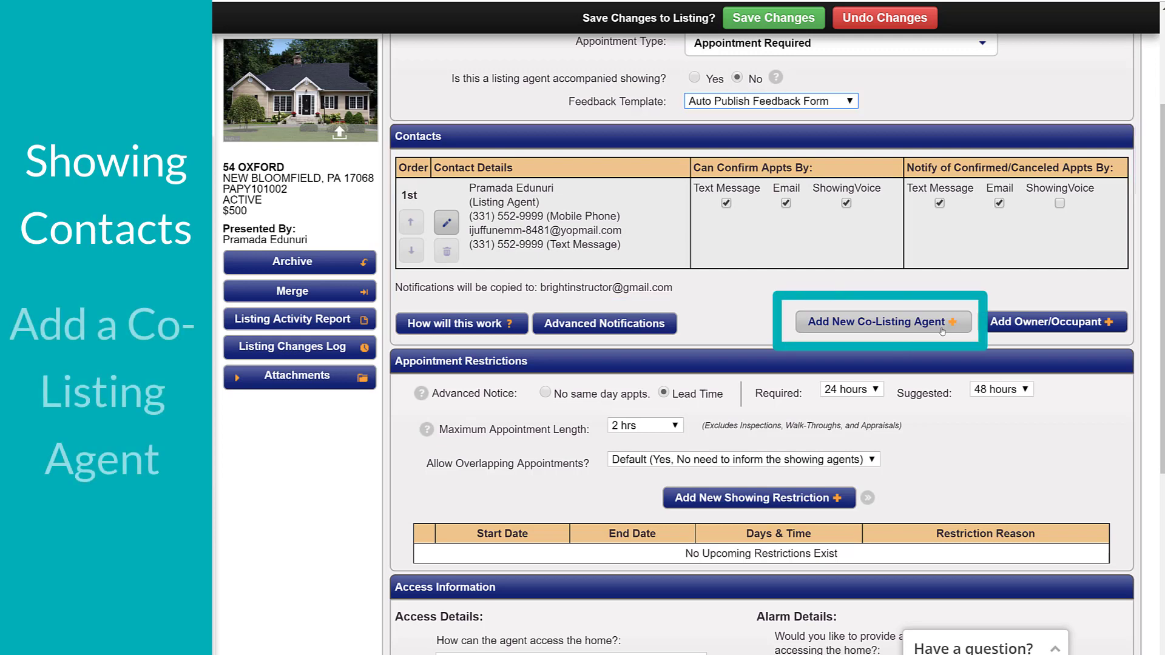
click(941, 330)
text(a)
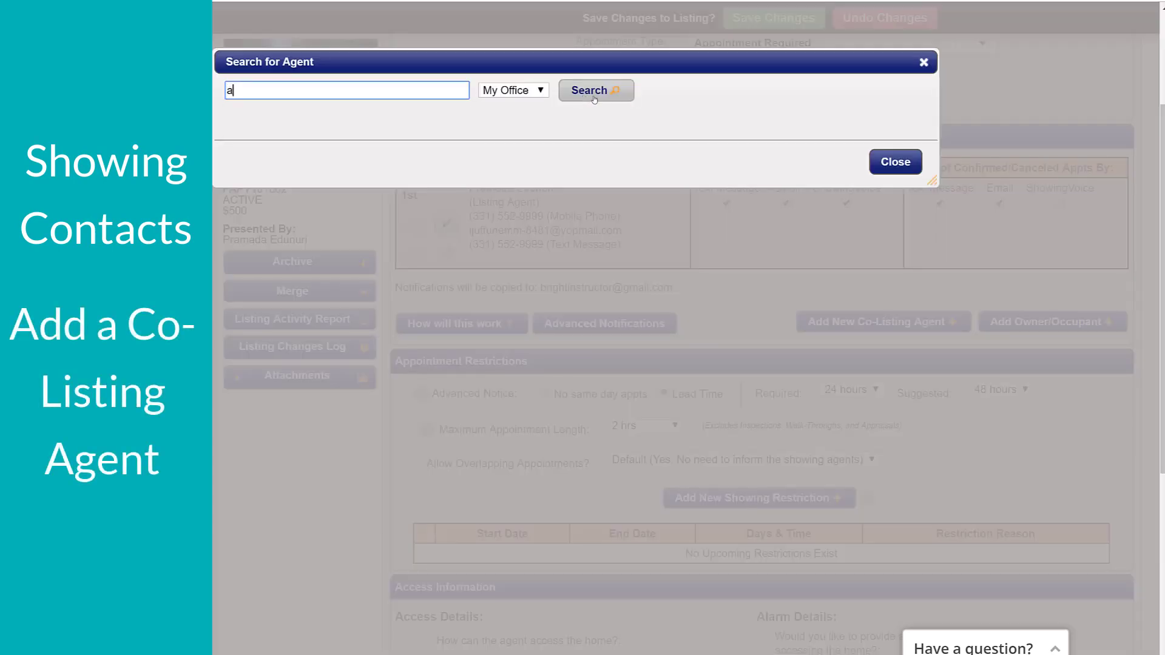
click(596, 91)
click(338, 268)
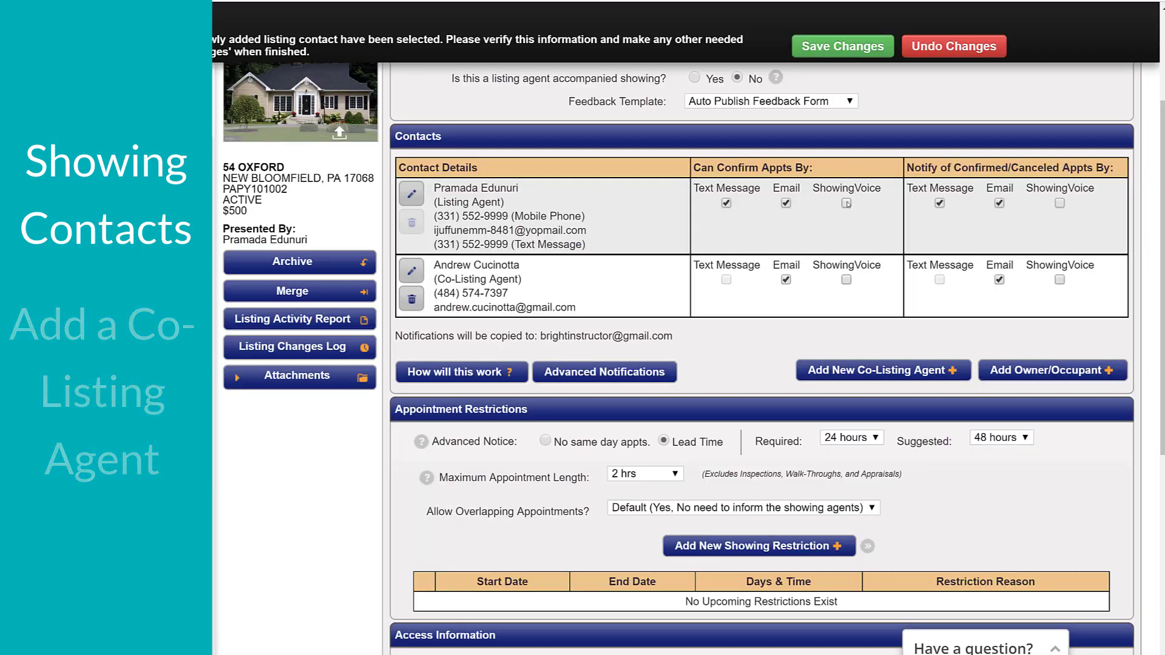
- Start a new owner/occupant contact, enter the first and last name, and keep both Owner and Occupant set to Yes
click(1045, 370)
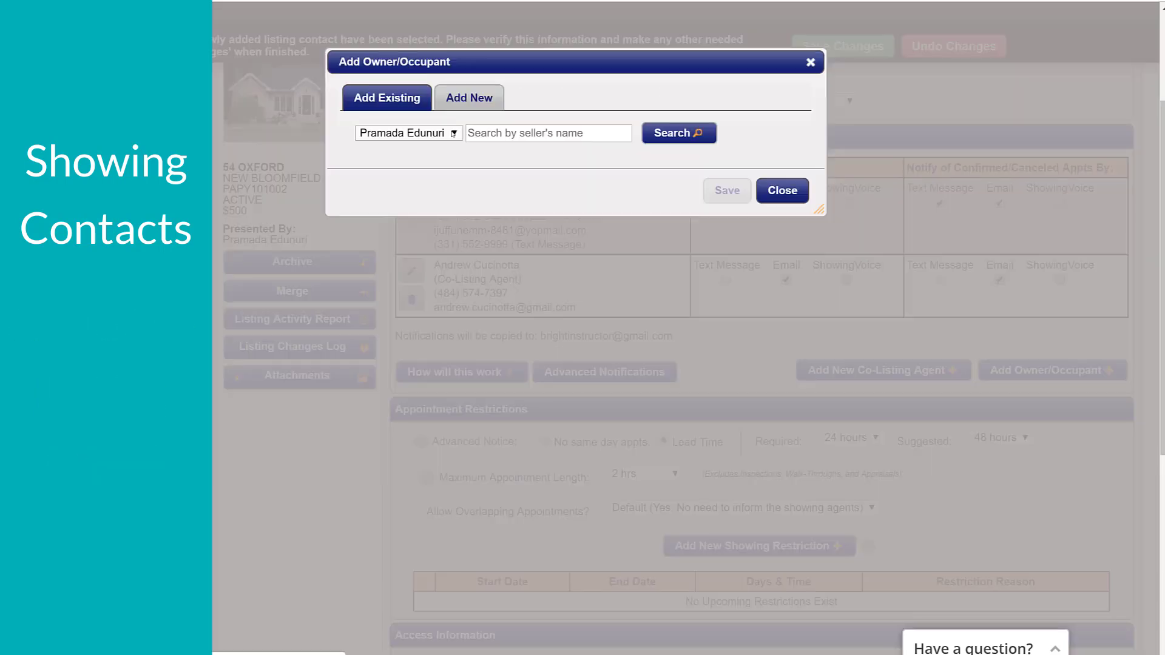
click(408, 132)
click(394, 174)
click(464, 104)
click(550, 132)
key(Tab)
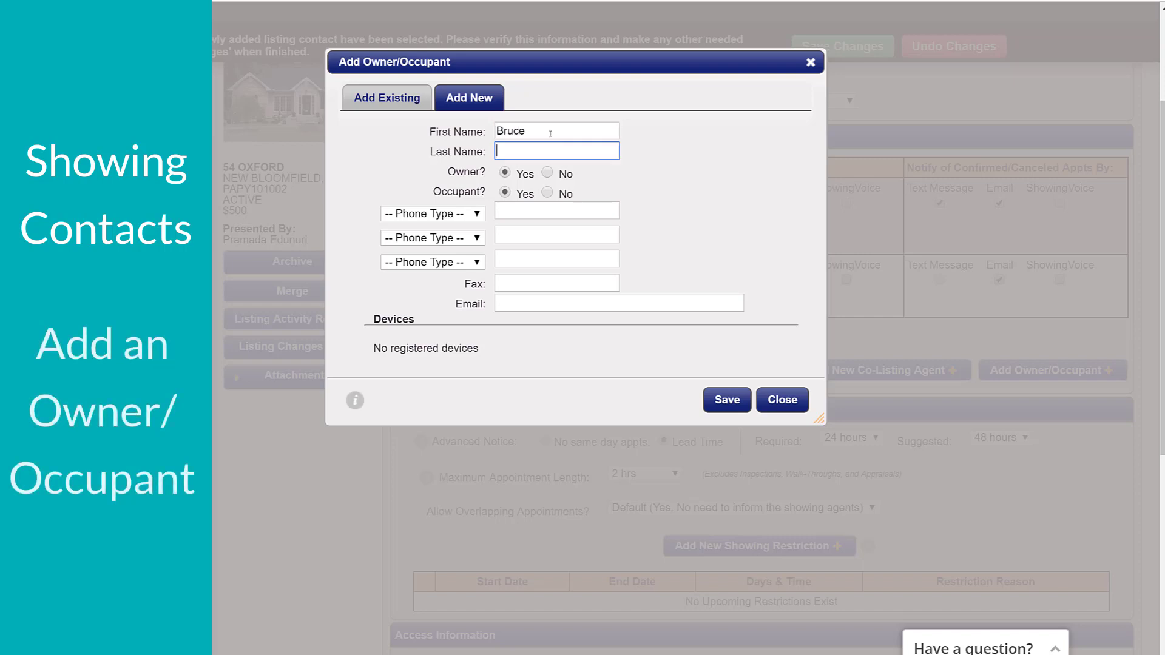
key(Tab)
- Enter the owner/occupant's mobile phone number and e-mail address, and save the contact
key(Tab)
key(Tab)
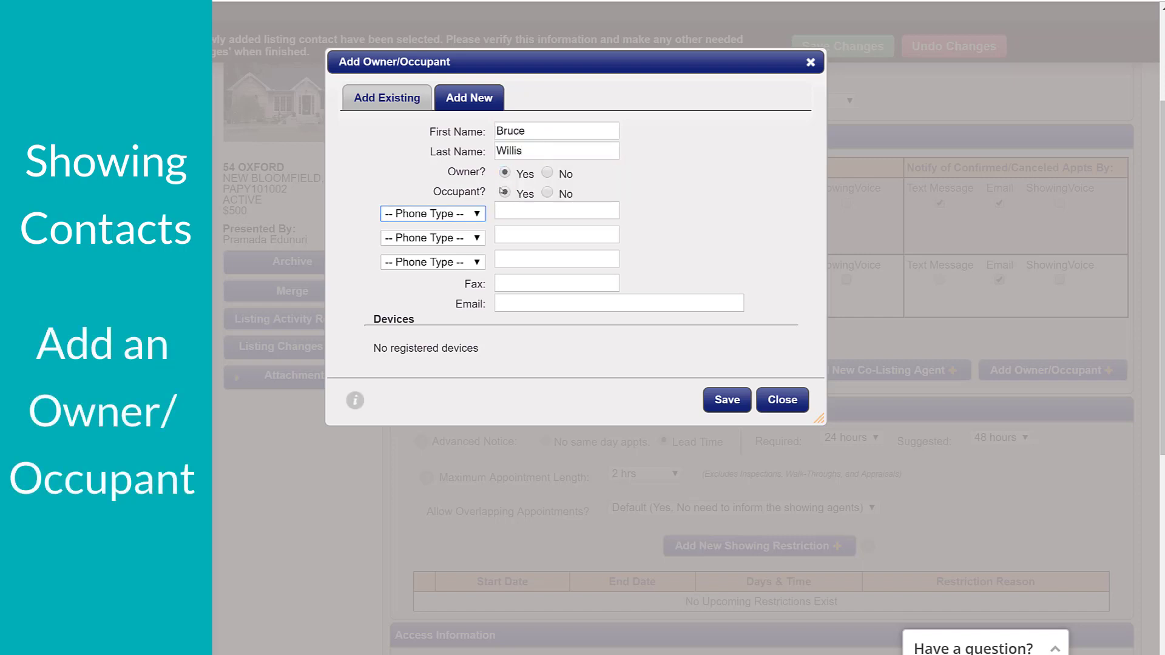
key(m)
key(Tab)
key(Tab)
key(Tab)
key(Tab)
key(Tab)
key(Tab)
key(Tab)
key(Tab)
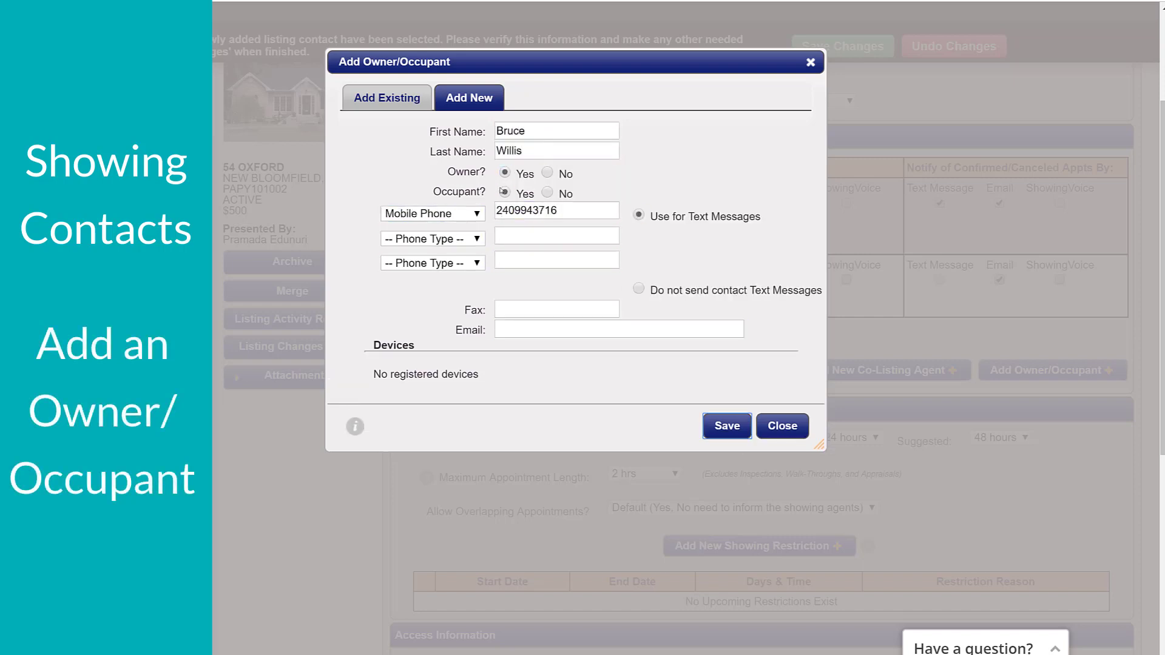
key(Down)
key(Return)
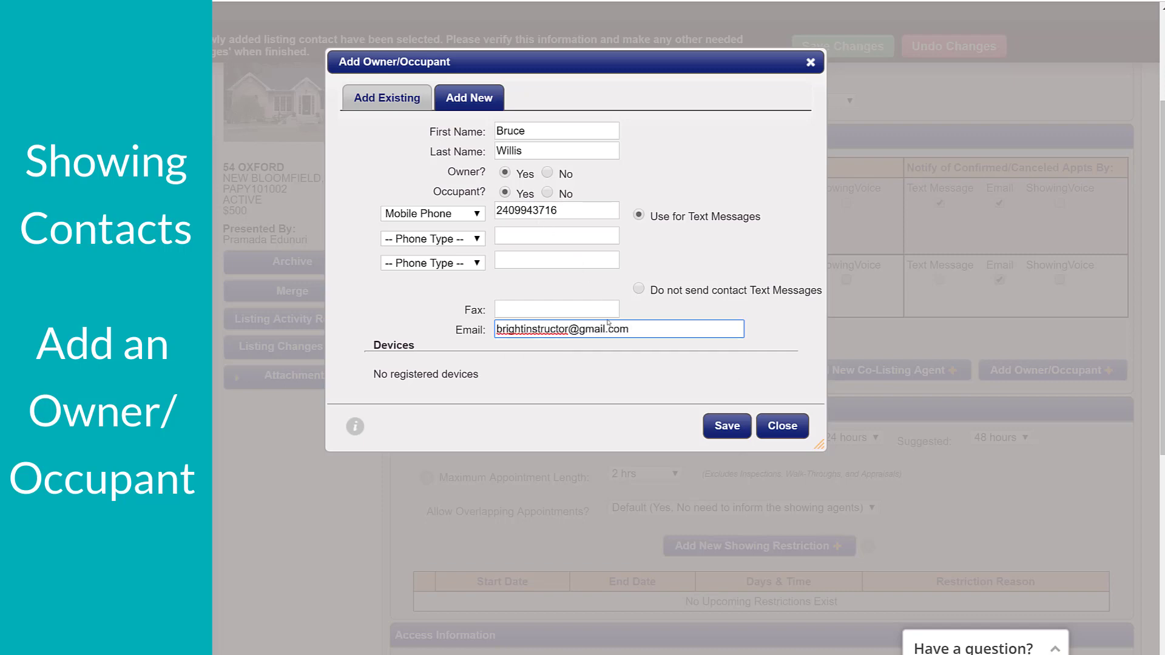
click(727, 426)
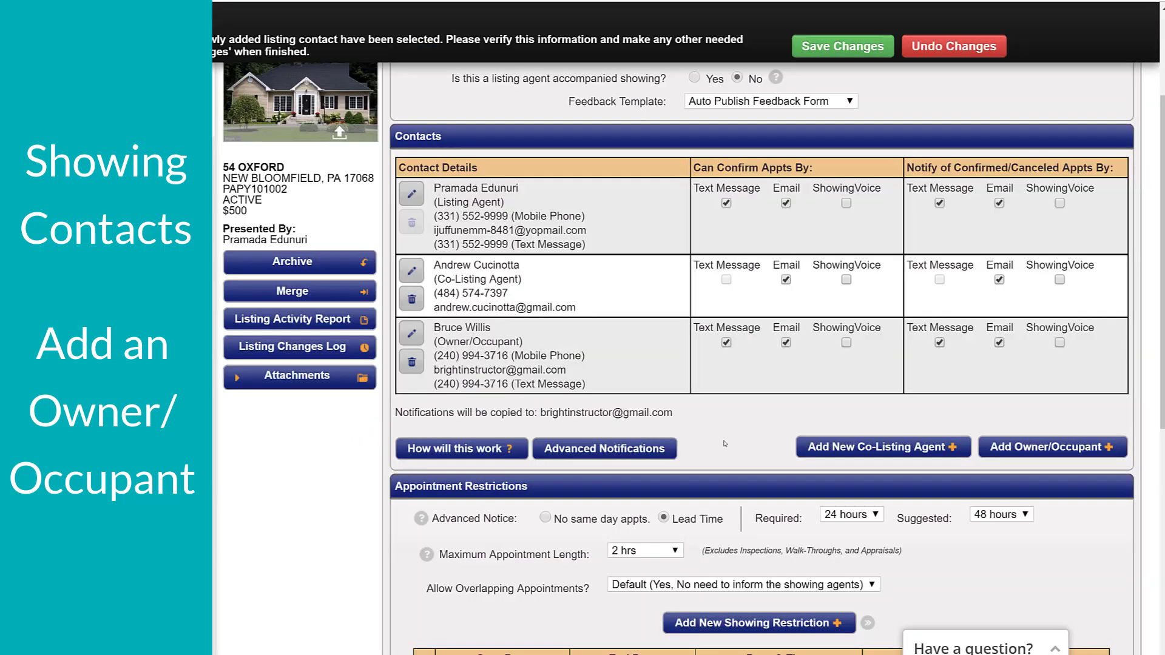
- Turn off the owner/occupant's text and e-mail appointment confirmation rights and text notifications of confirmed or canceled appointments
click(726, 343)
click(785, 343)
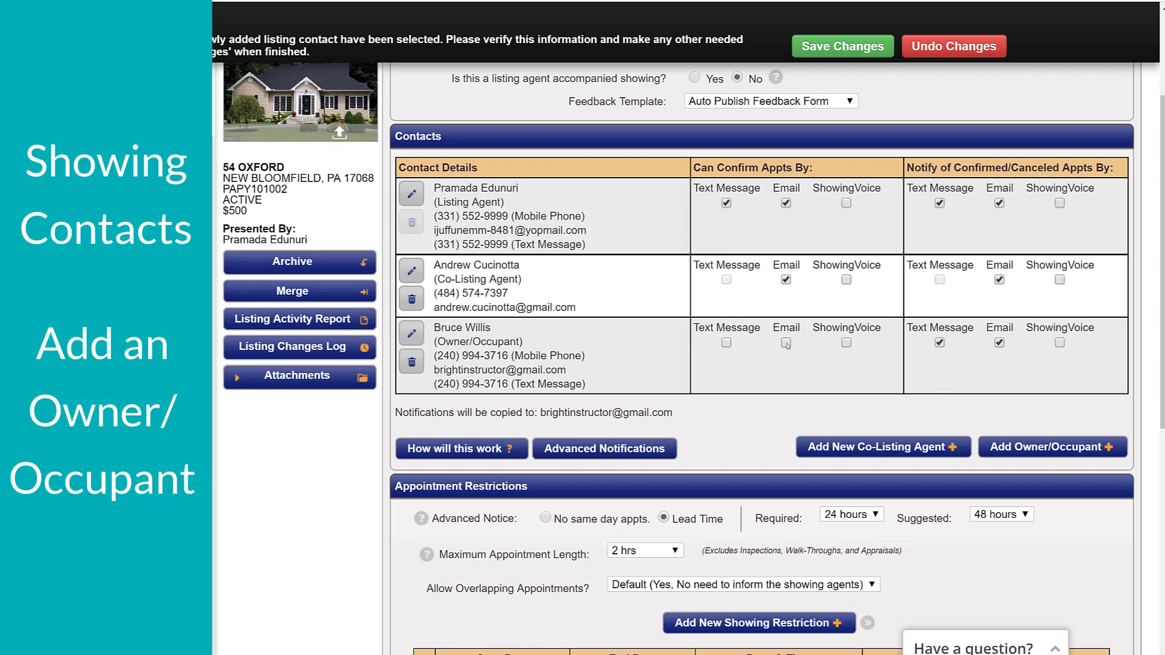
click(939, 343)
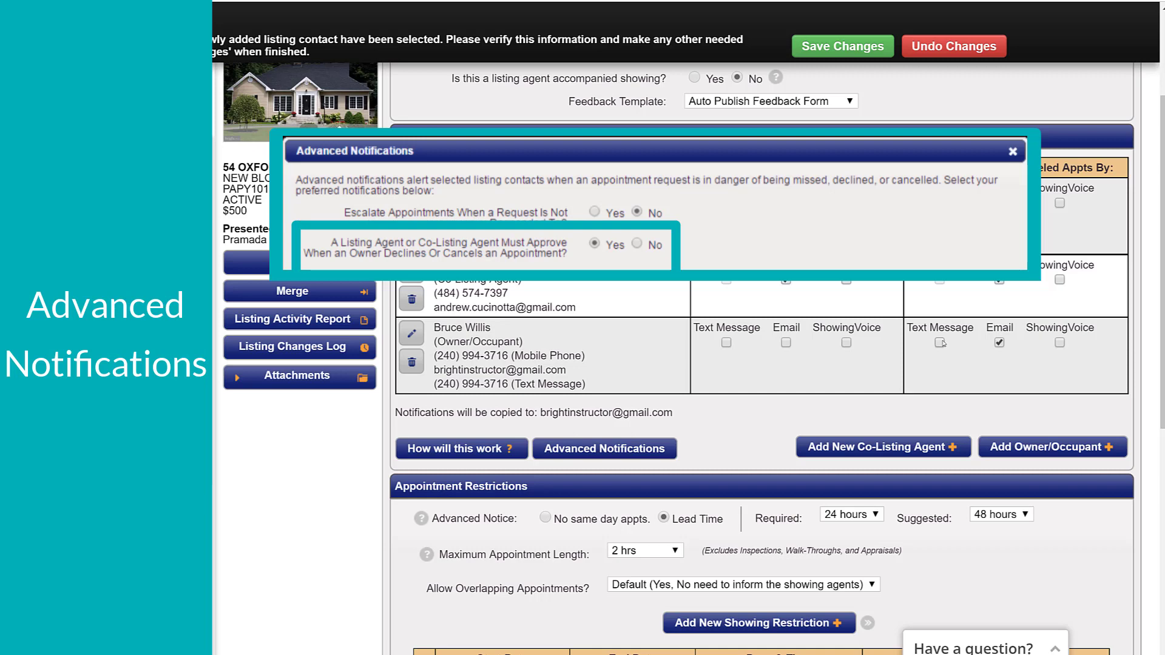
- Set the advanced notice lead time to 0 hours required and 1 hour suggested
drag(1161, 364, 1162, 547)
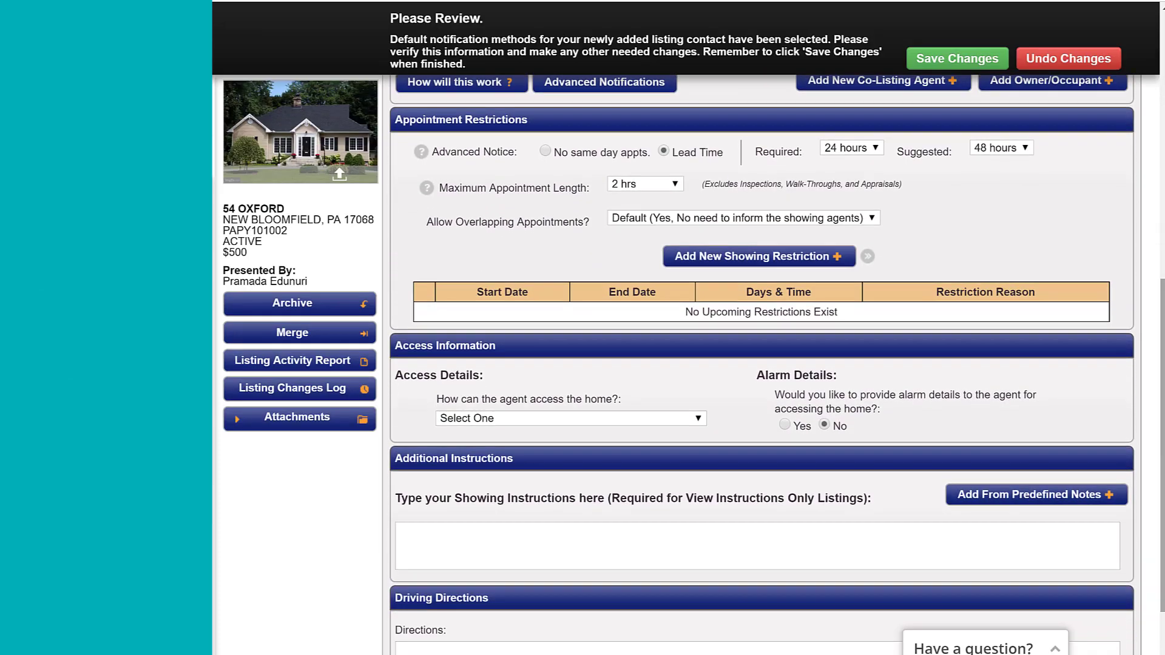
click(849, 151)
click(847, 161)
click(1001, 148)
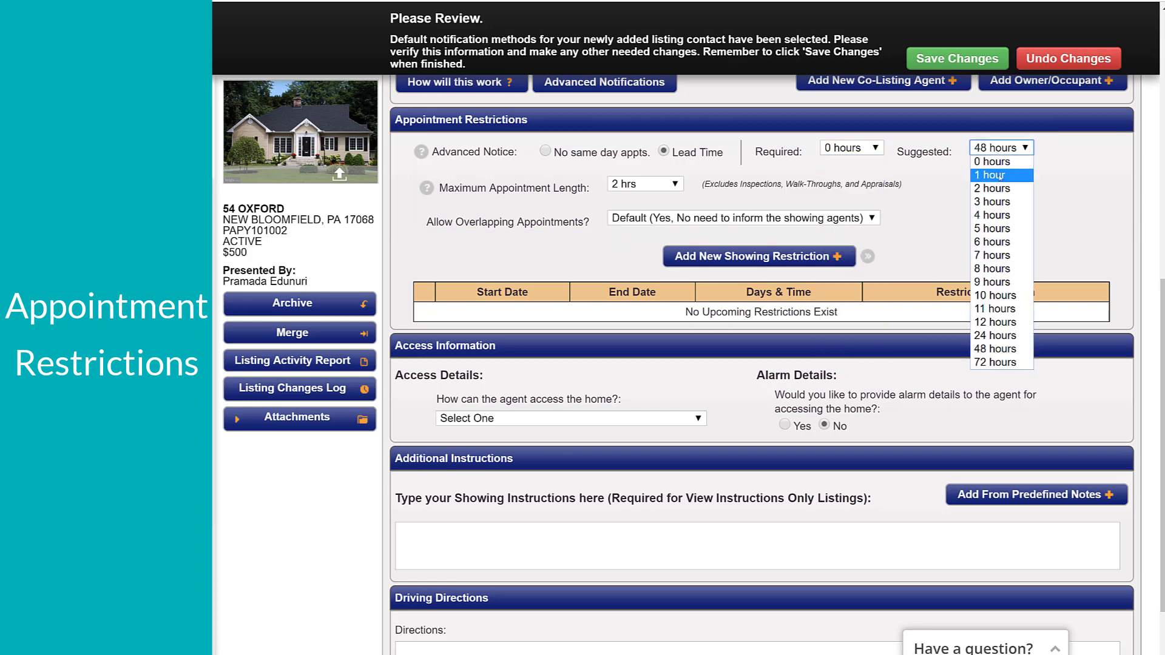
click(998, 176)
- Set the maximum appointment length to 1 hr and overlapping appointments to "Yes, Please tell the showing agent ahead of time"
click(645, 184)
click(651, 251)
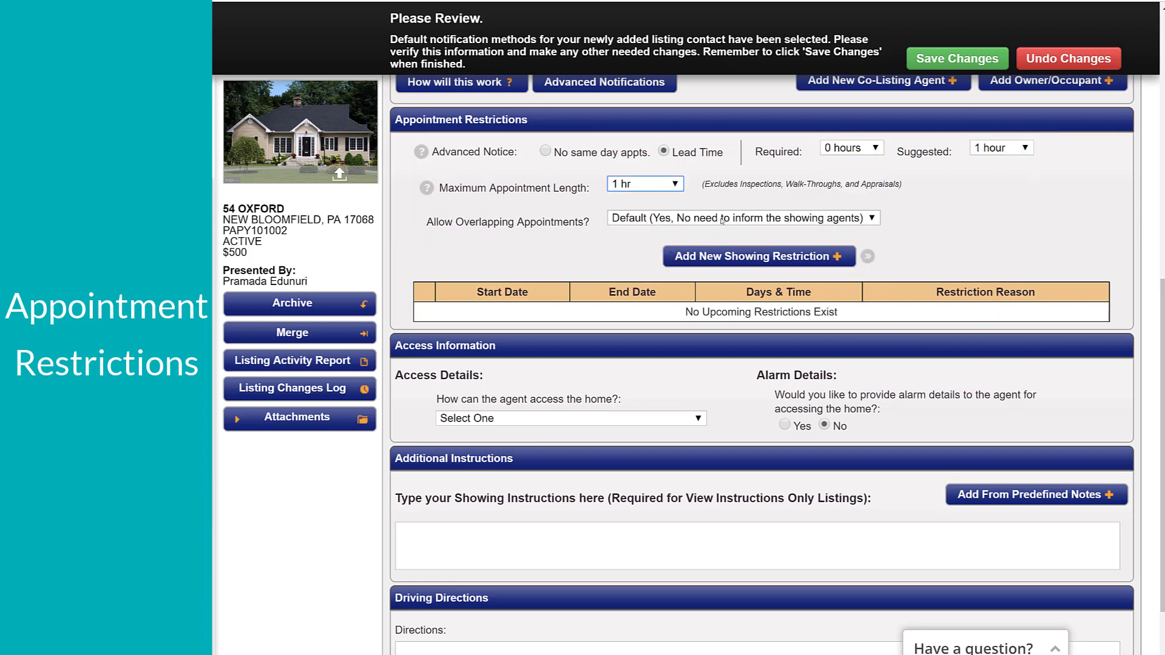
click(728, 218)
click(733, 258)
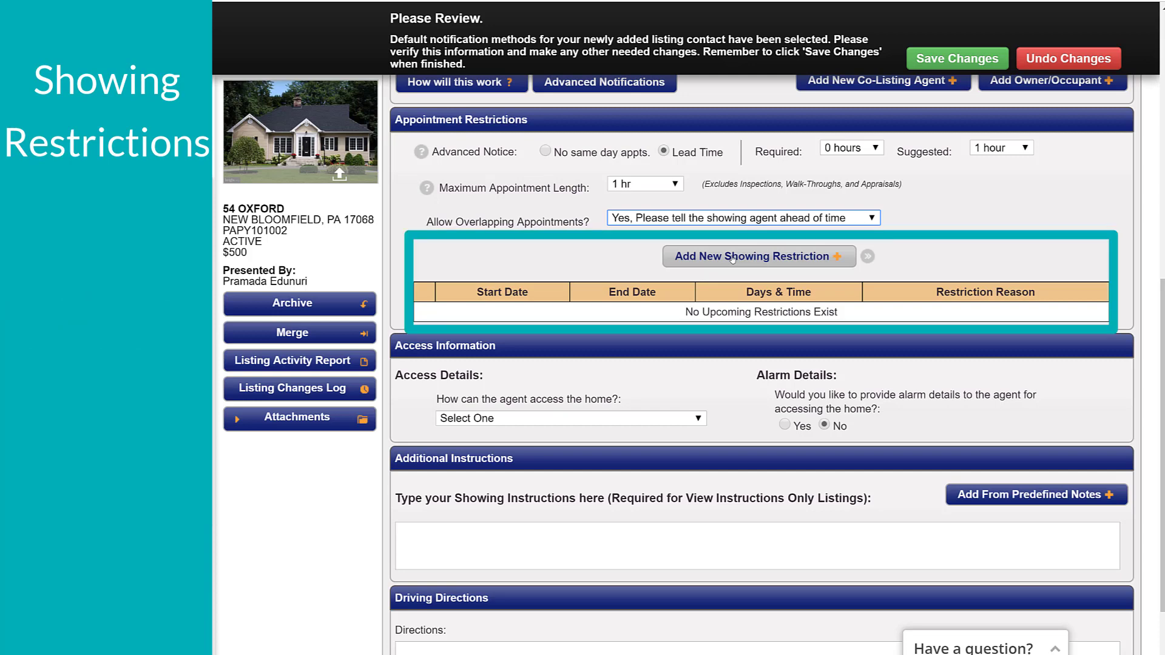
- Add and save a one-time showing restriction for INSPECTION on 08/19/2019 from 12:00 PM to 5:30 PM
scroll(732, 259, up, 10)
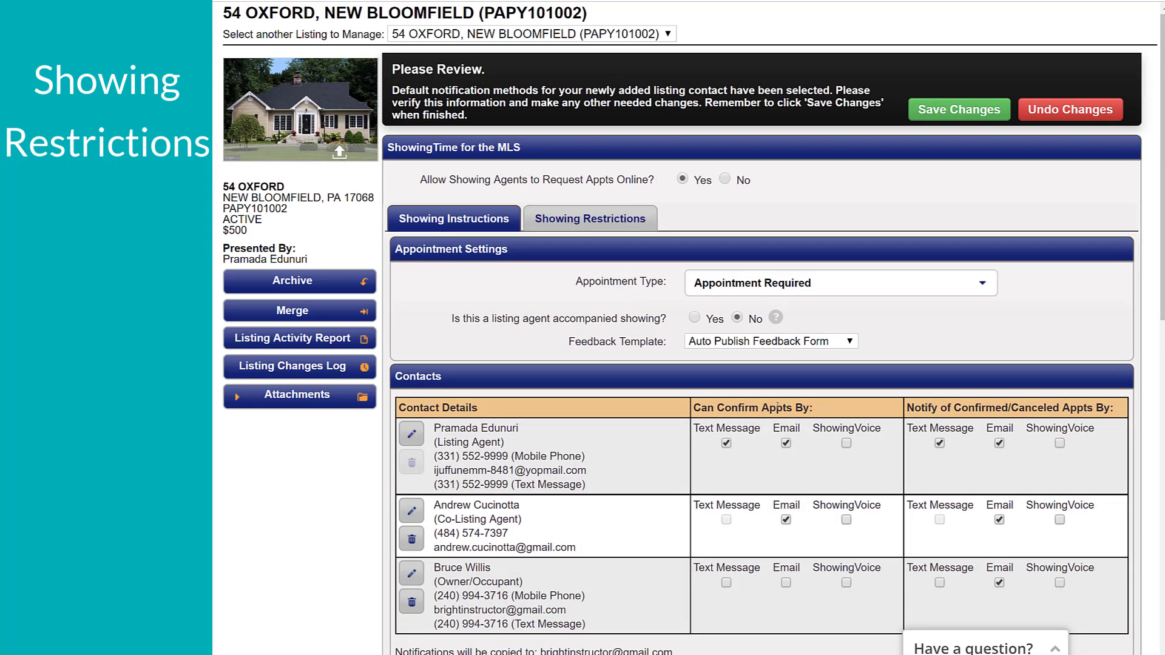
click(590, 218)
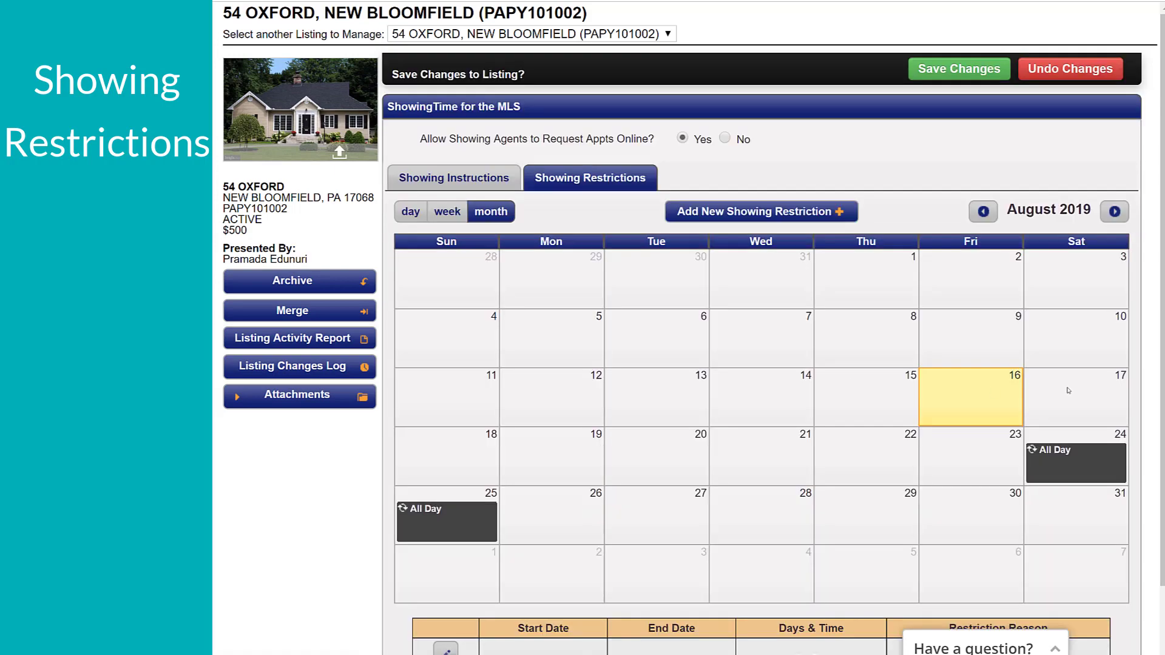
click(767, 211)
text(INSPECTION)
click(331, 285)
click(331, 308)
click(301, 481)
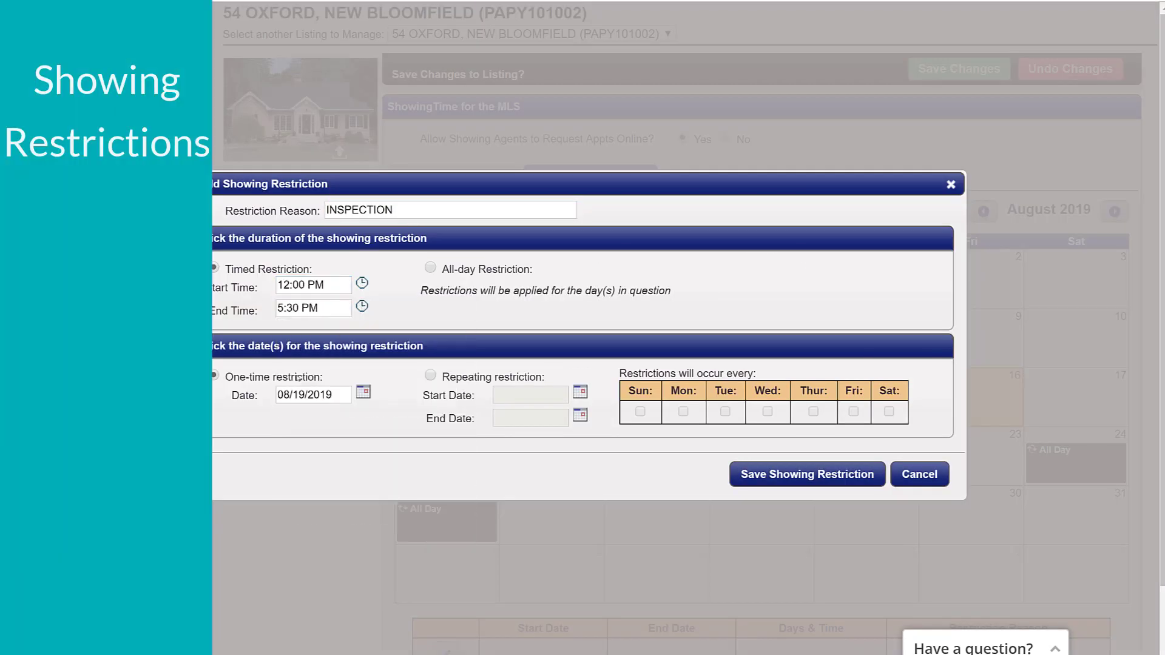
click(815, 473)
- Choose SentriLock in the access details as the way the agent can access the home
scroll(814, 473, down, 2)
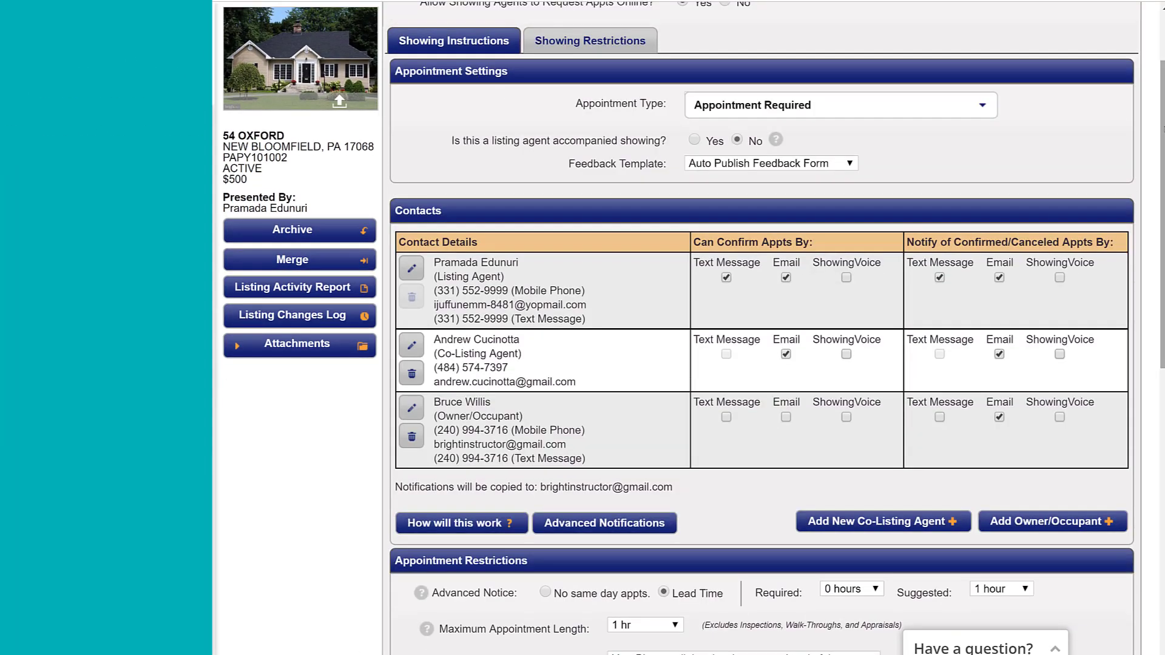
scroll(932, 359, down, 10)
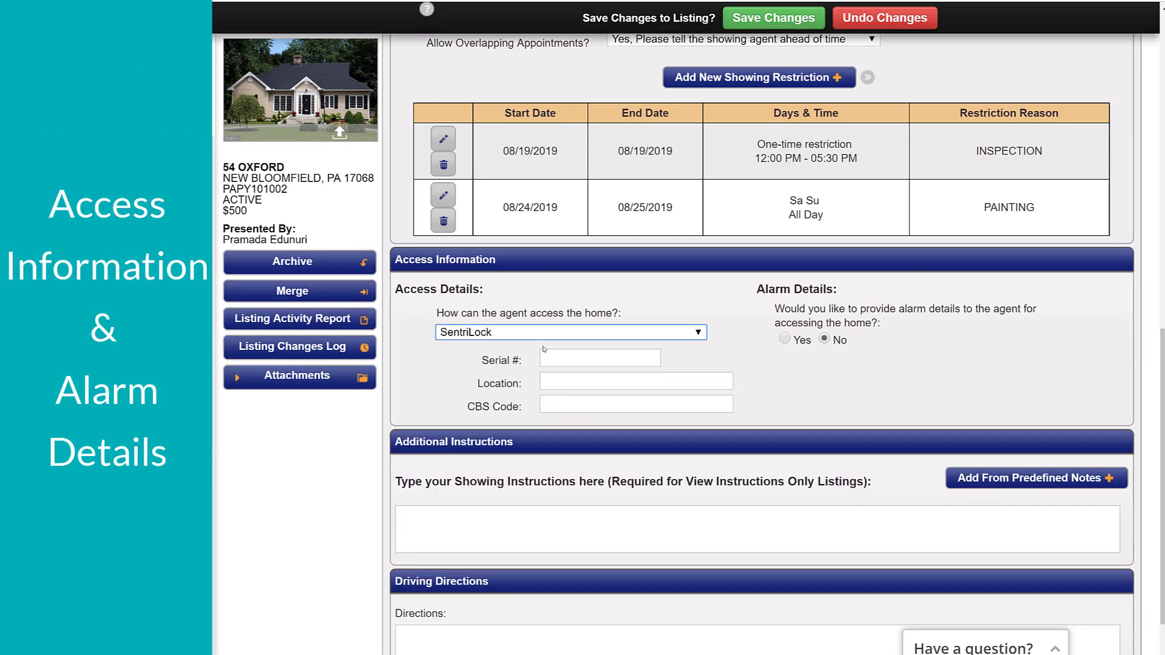
click(558, 357)
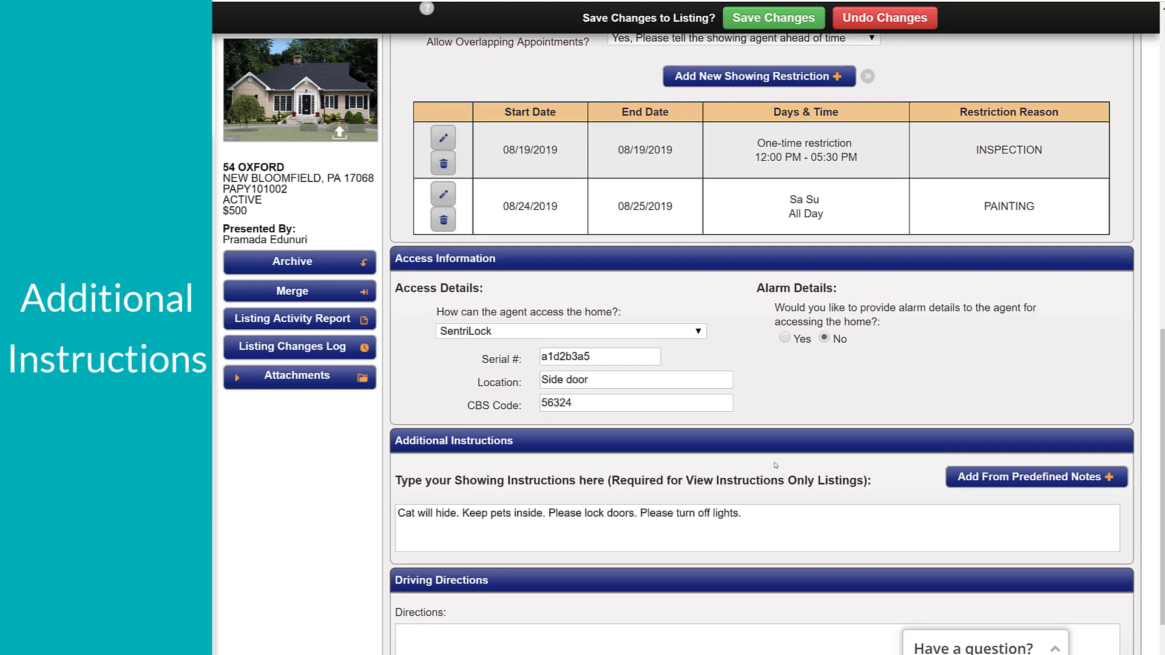
- Paste the driving directions: via PA-34 N/Keystone Way and State Park Rd Fastest route, 3.2 miles via McKeehan Rd and Laurel Grove Rd
scroll(775, 462, down, 1)
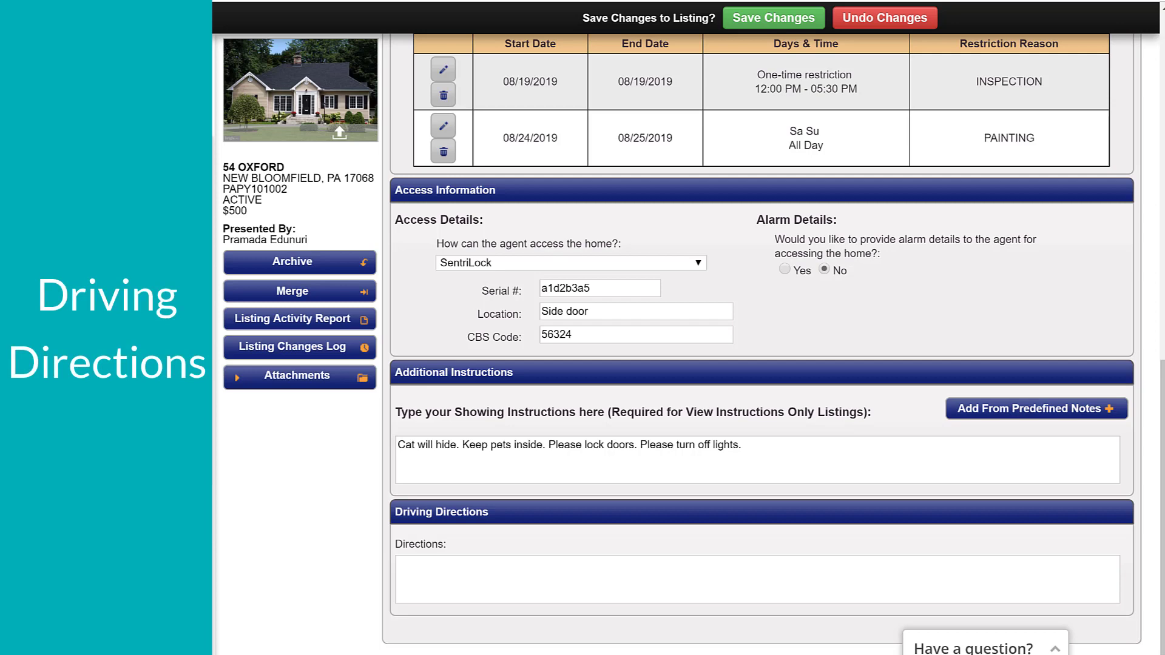
click(506, 593)
text(via PA-34 N/Keystone Way and State Park Rd Fastest route, 3.2 miles via McKeehan Rd and Laurel Grove Rd)
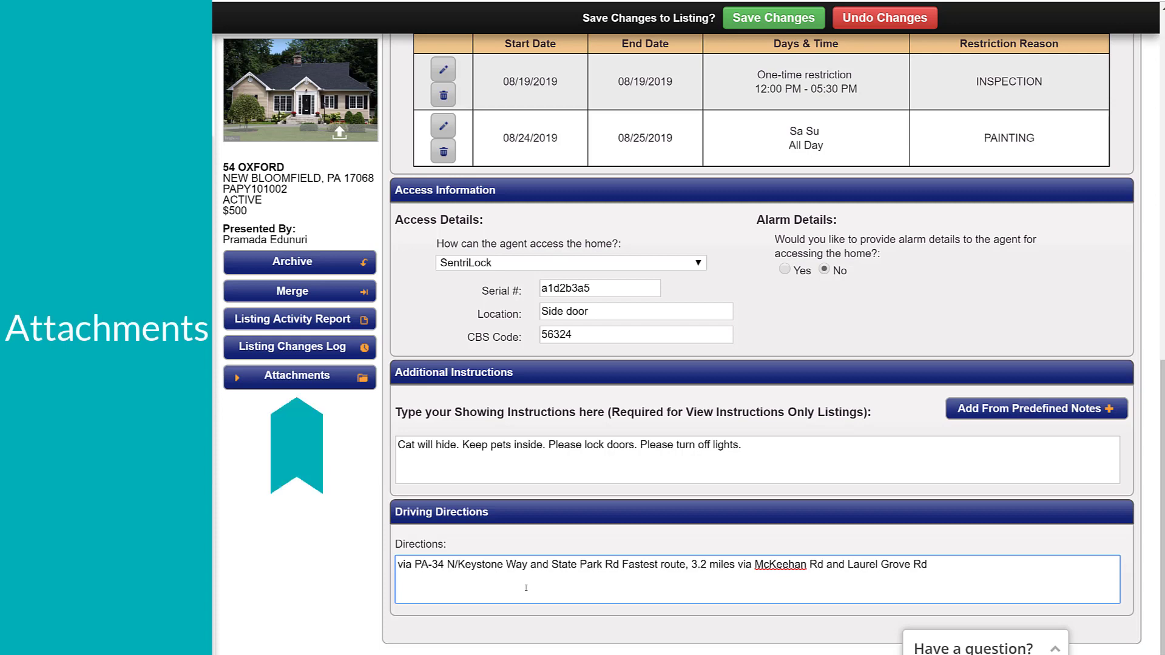
- Upload DISCLOSURES.pdf as an attachment to the listing
click(297, 374)
click(278, 401)
click(387, 339)
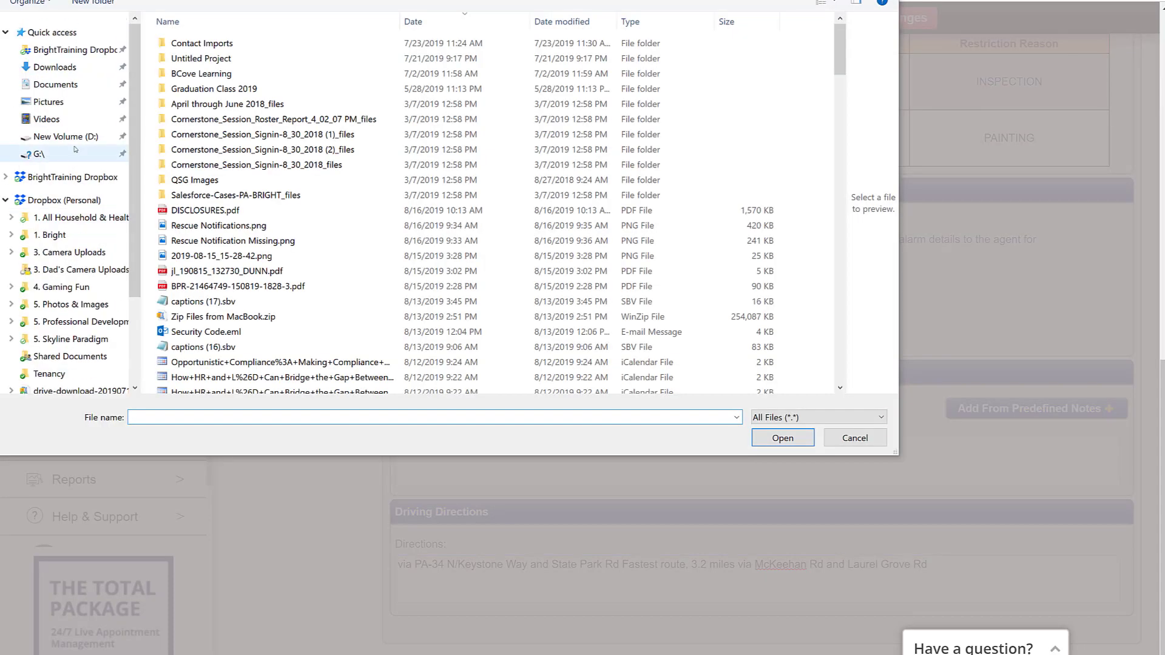
click(239, 212)
click(788, 441)
click(773, 393)
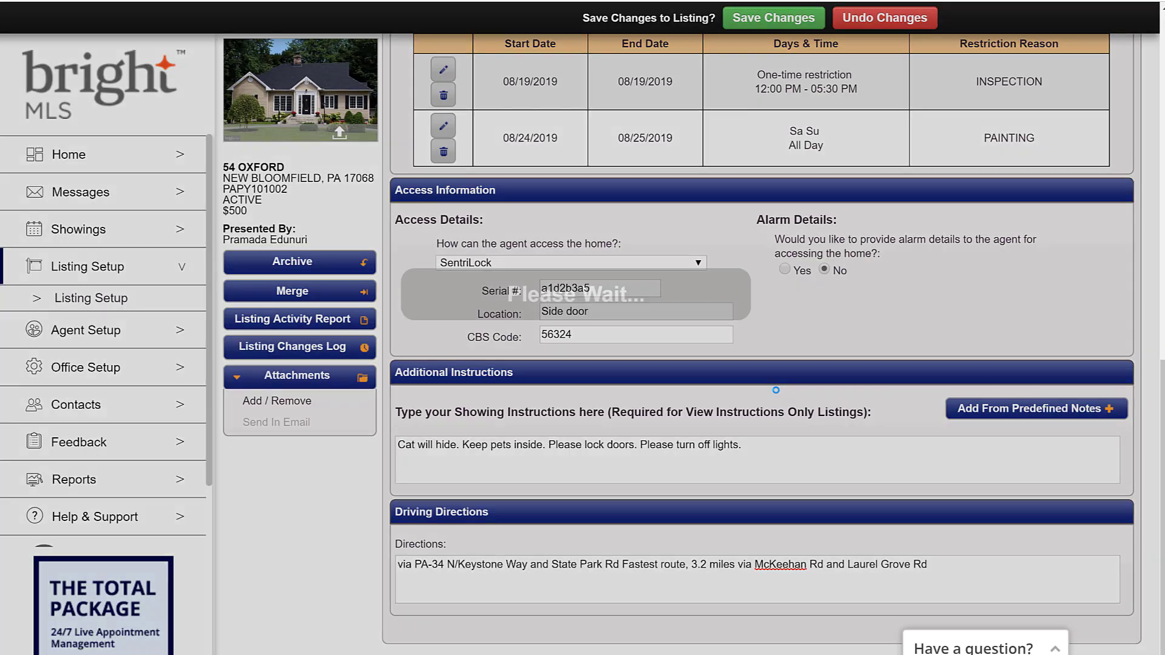